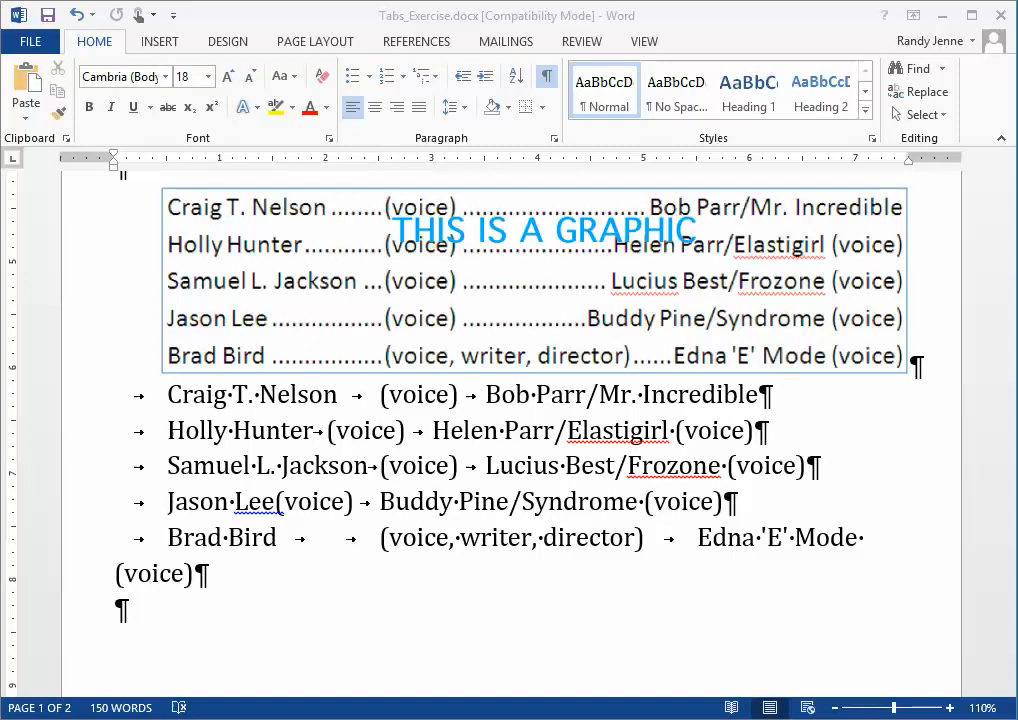
{"action": "left_click", "coordinate": [643, 44]}
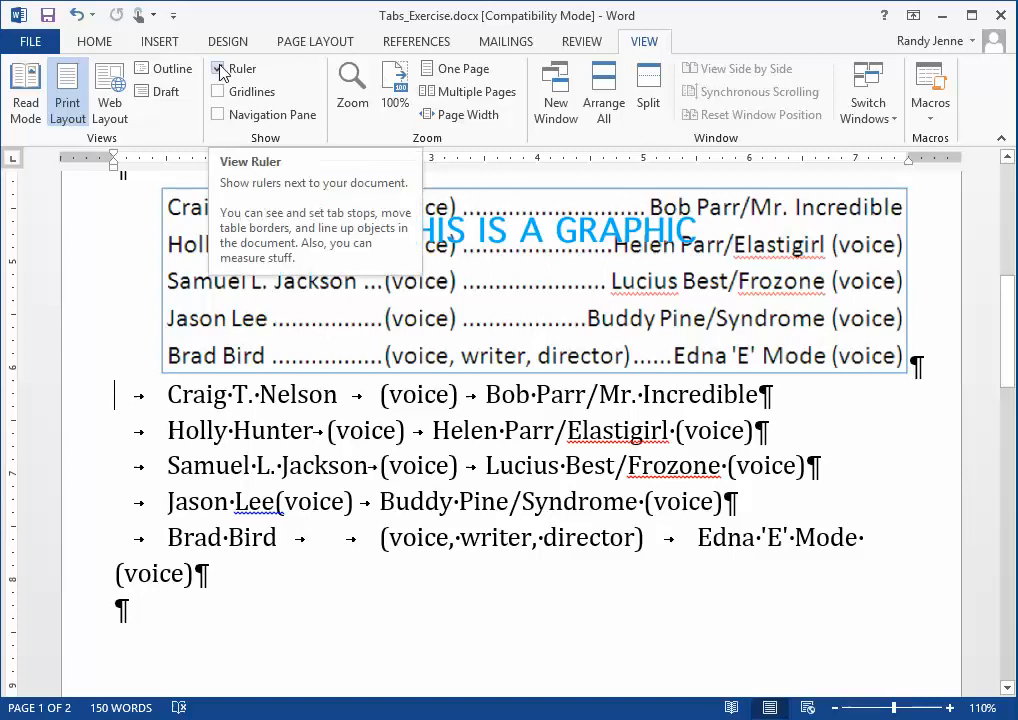
{"action": "left_click", "coordinate": [93, 44]}
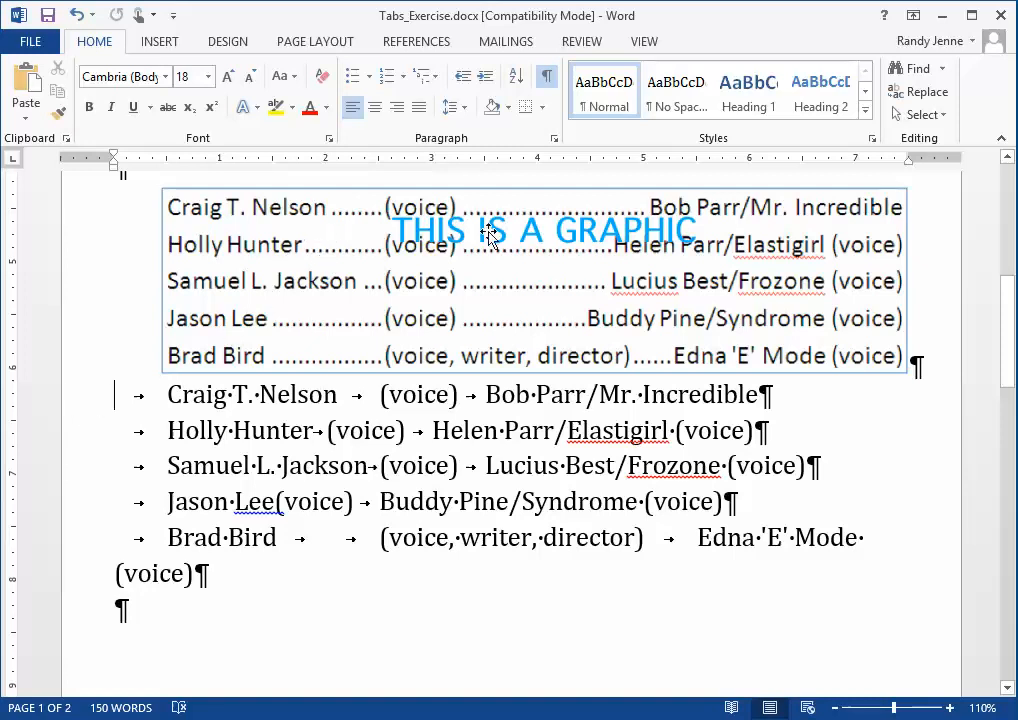
Select the five cast list lines and set left tab stops at 0.5" and 2.5".
{"action": "left_click", "coordinate": [70, 401]}
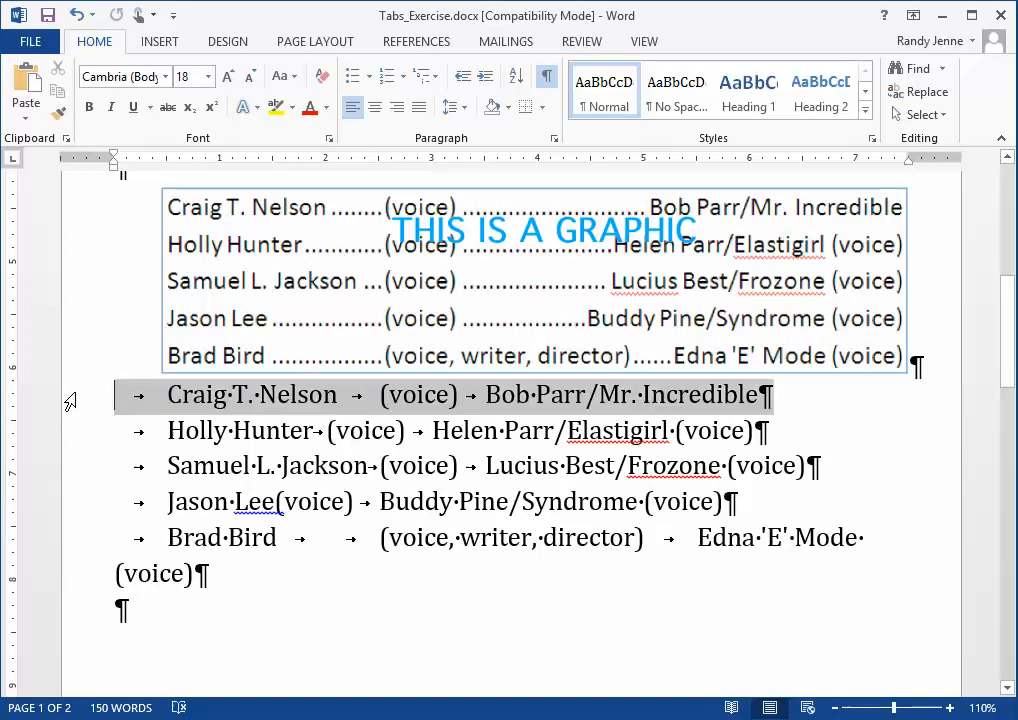
{"action": "left_click_drag", "start_coordinate": [68, 405], "coordinate": [63, 577]}
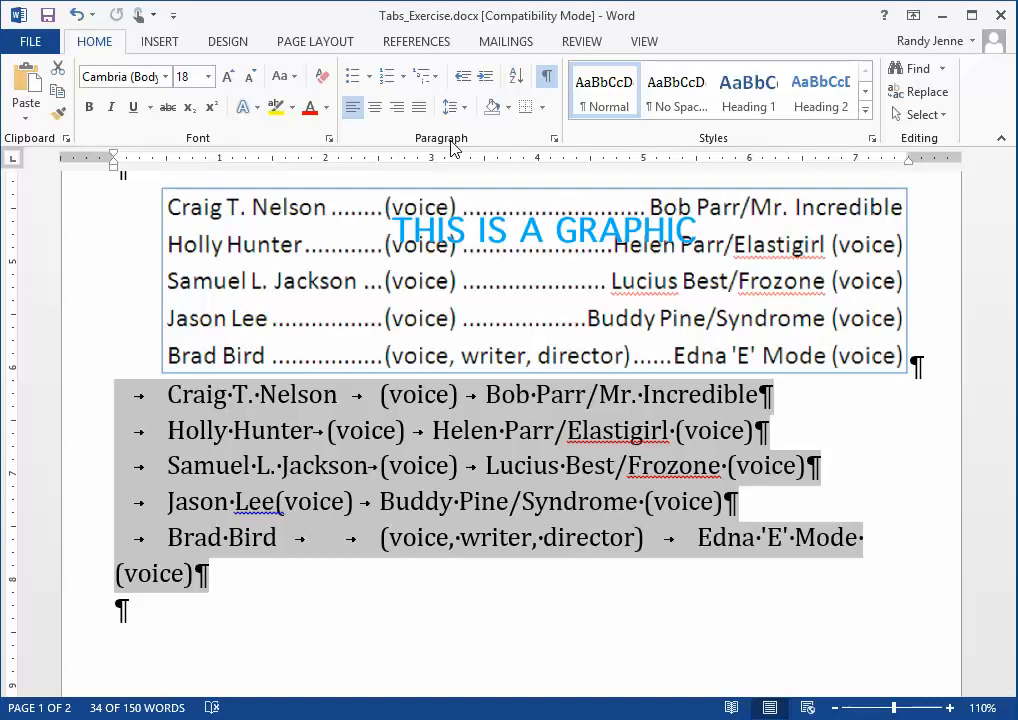
{"action": "left_click", "coordinate": [556, 142]}
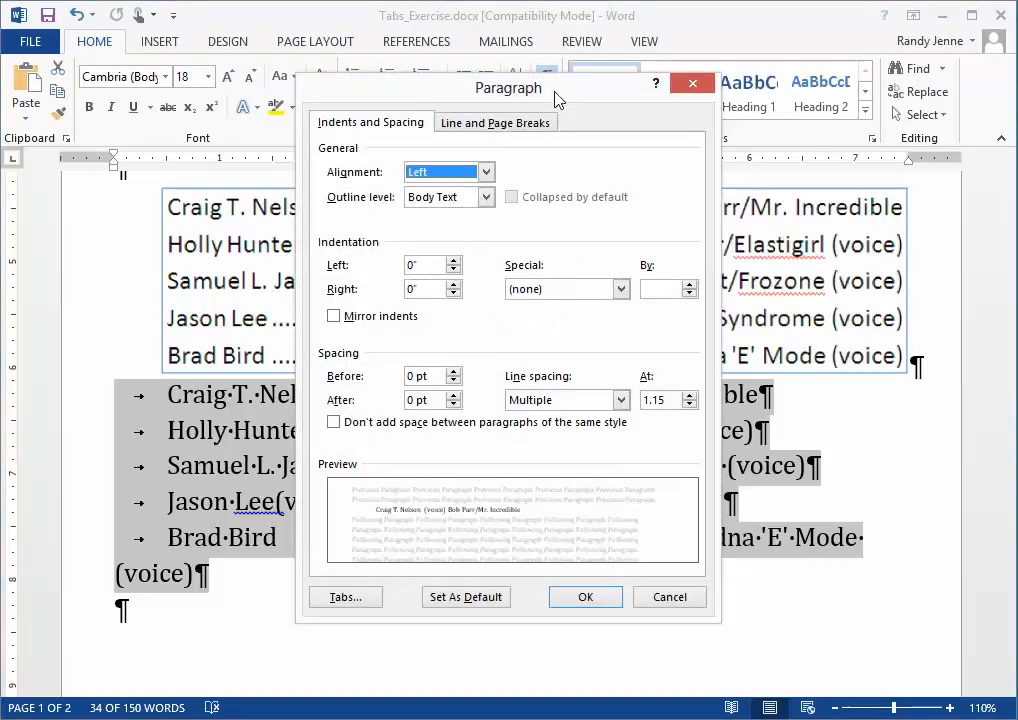
{"action": "left_click_drag", "start_coordinate": [567, 106], "coordinate": [713, 132]}
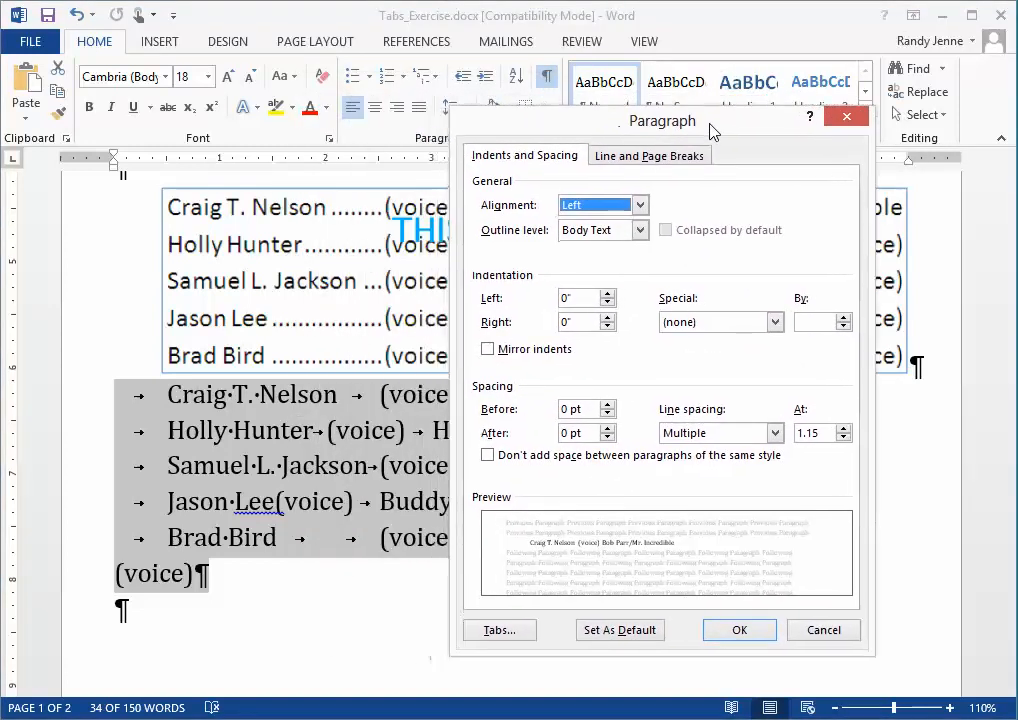
{"action": "left_click", "coordinate": [500, 631]}
{"action": "left_click_drag", "start_coordinate": [542, 188], "coordinate": [669, 320]}
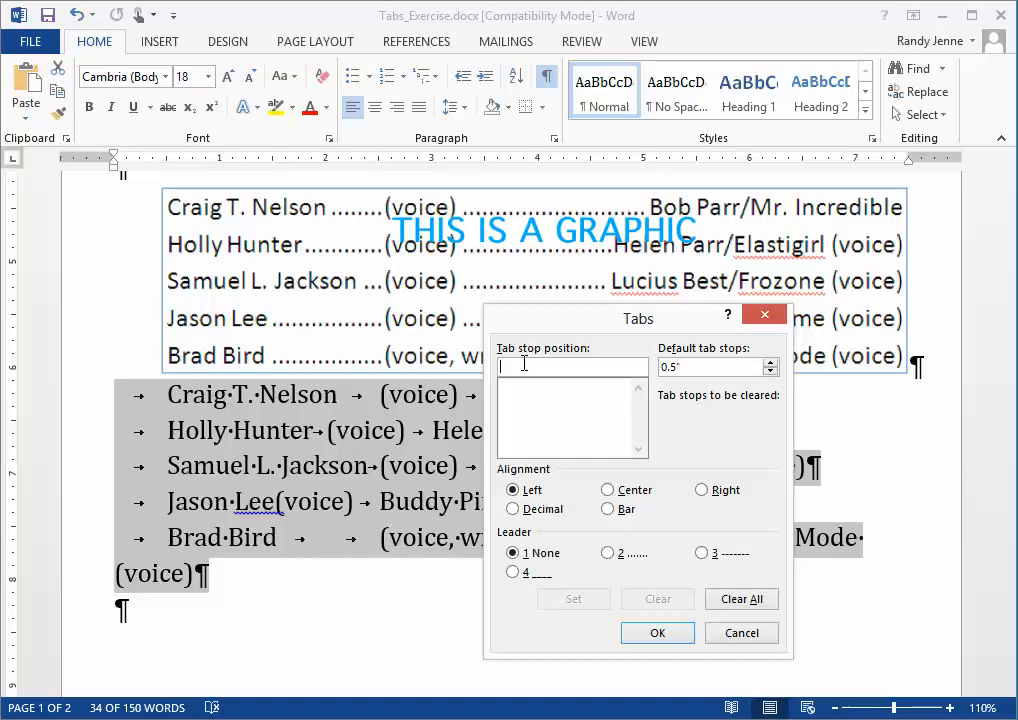
{"action": "type", "text": ".5"}
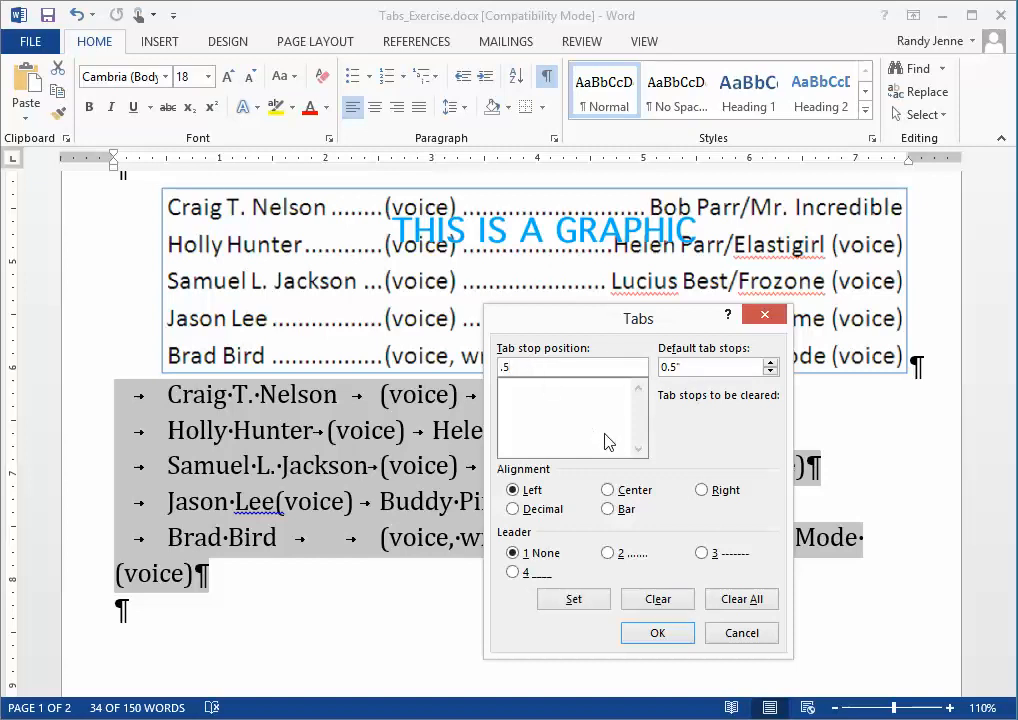
{"action": "left_click", "coordinate": [570, 600]}
{"action": "type", "text": "2.5"}
{"action": "left_click", "coordinate": [573, 599]}
Add a right-aligned tab stop at 7.5" for the selected lines and apply the tabs.
{"action": "left_click_drag", "start_coordinate": [687, 315], "coordinate": [489, 326]}
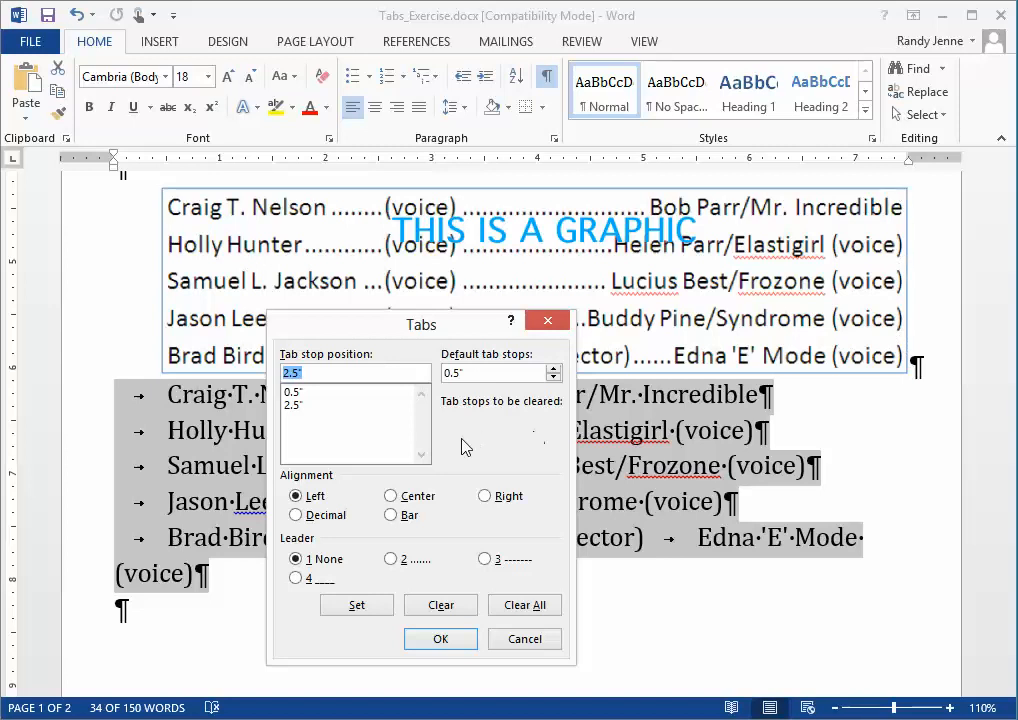
{"action": "left_click", "coordinate": [486, 497]}
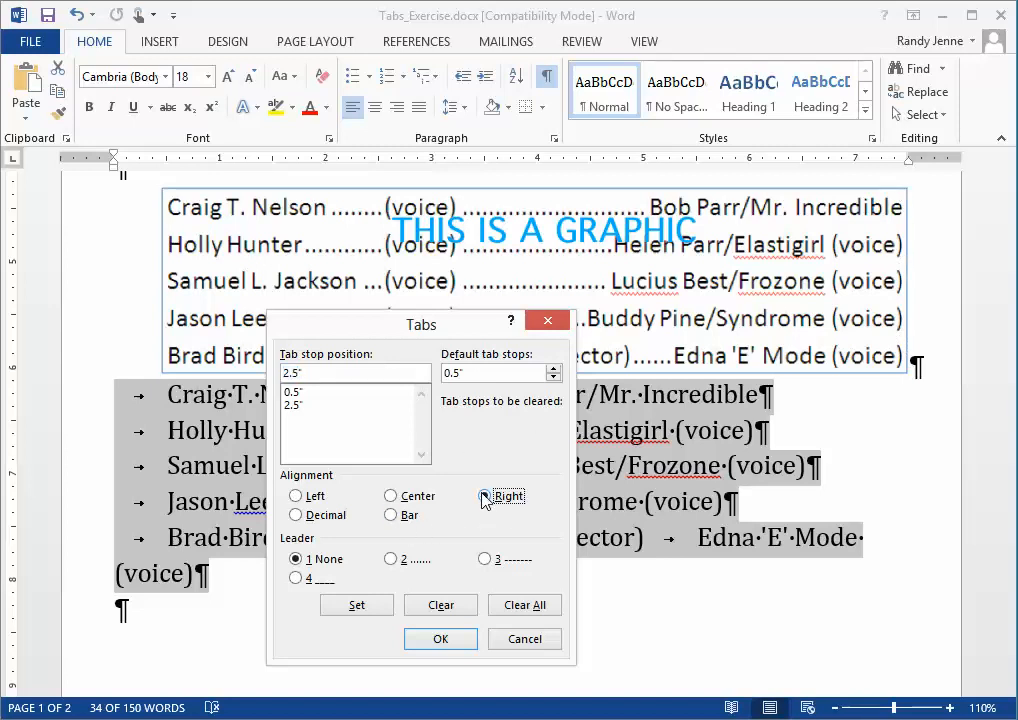
{"action": "left_click_drag", "start_coordinate": [320, 371], "coordinate": [257, 366]}
{"action": "type", "text": "7.5"}
{"action": "left_click", "coordinate": [357, 606]}
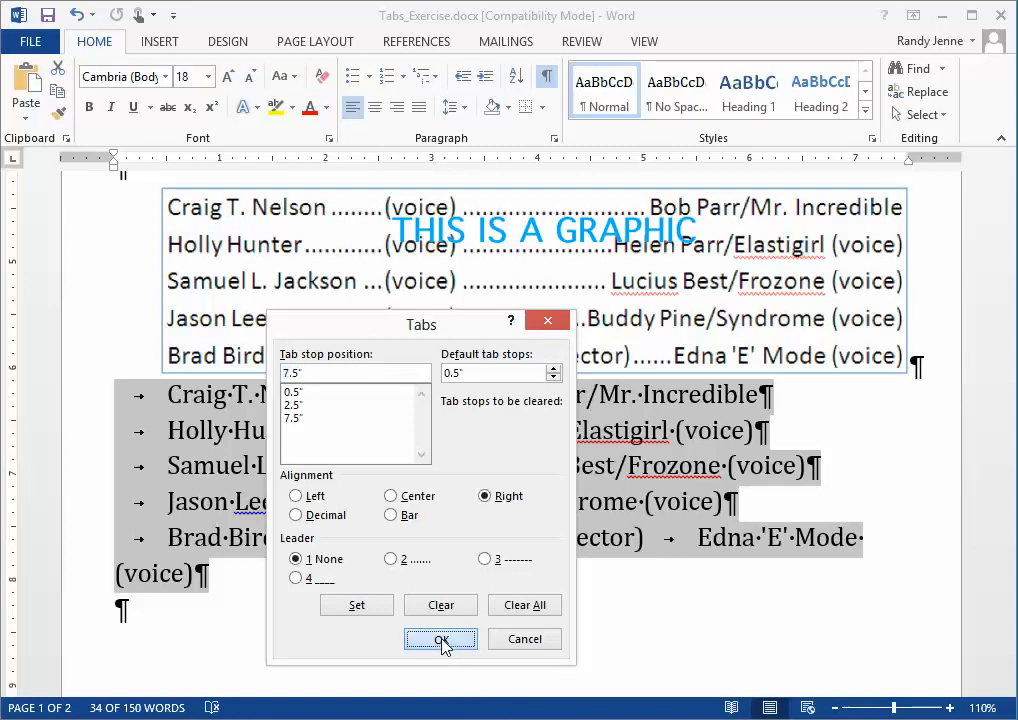
{"action": "left_click", "coordinate": [441, 640]}
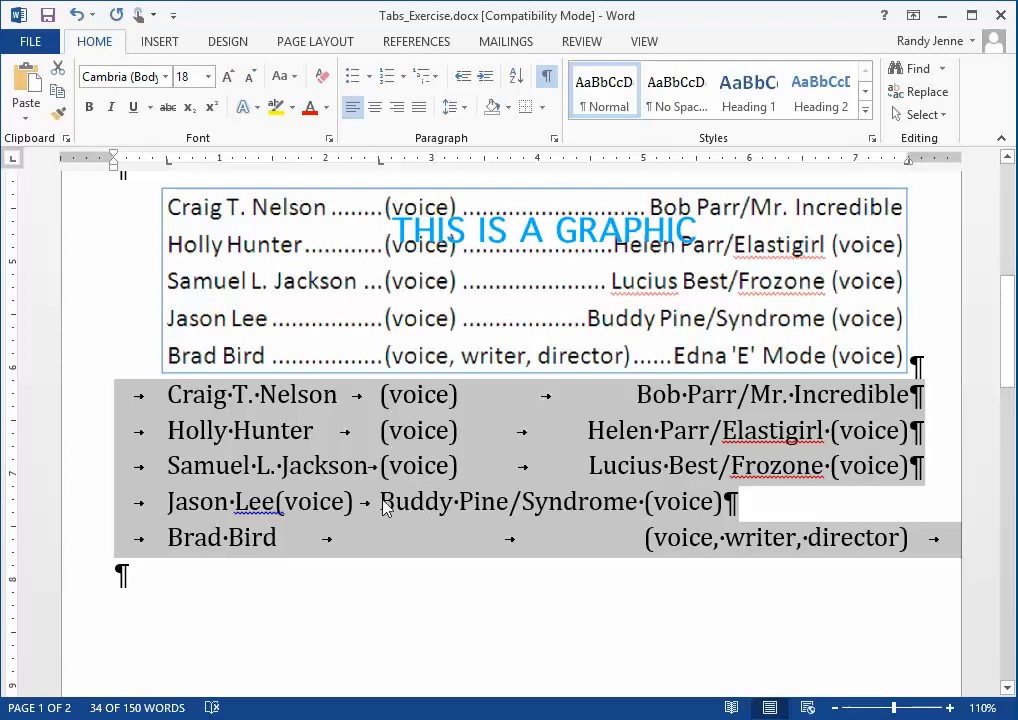
Insert a tab after "Jason Lee" and remove the extra tab after "Brad Bird" so the columns line up.
{"action": "left_click", "coordinate": [280, 510]}
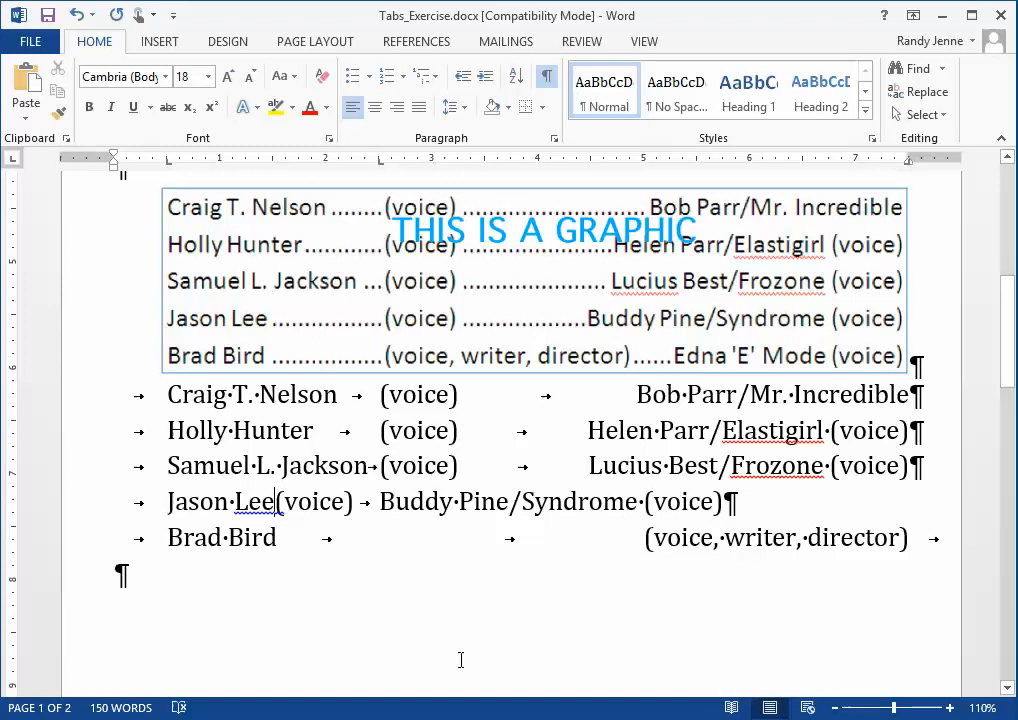
{"action": "key", "text": "Tab"}
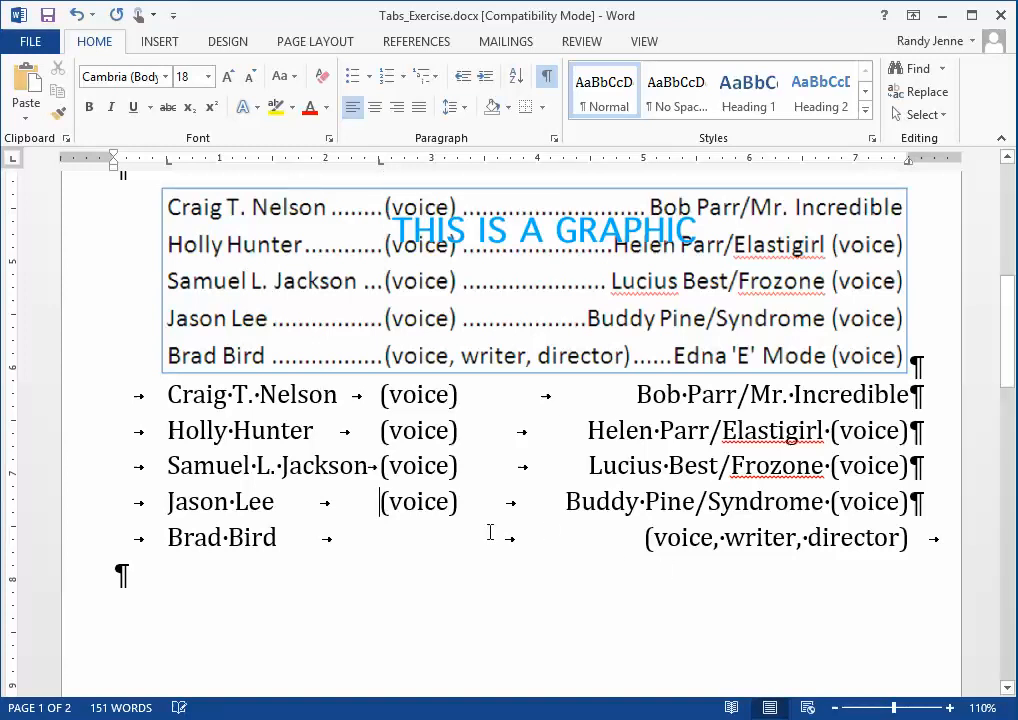
{"action": "key", "text": "Down"}
{"action": "key", "text": "BackSpace"}
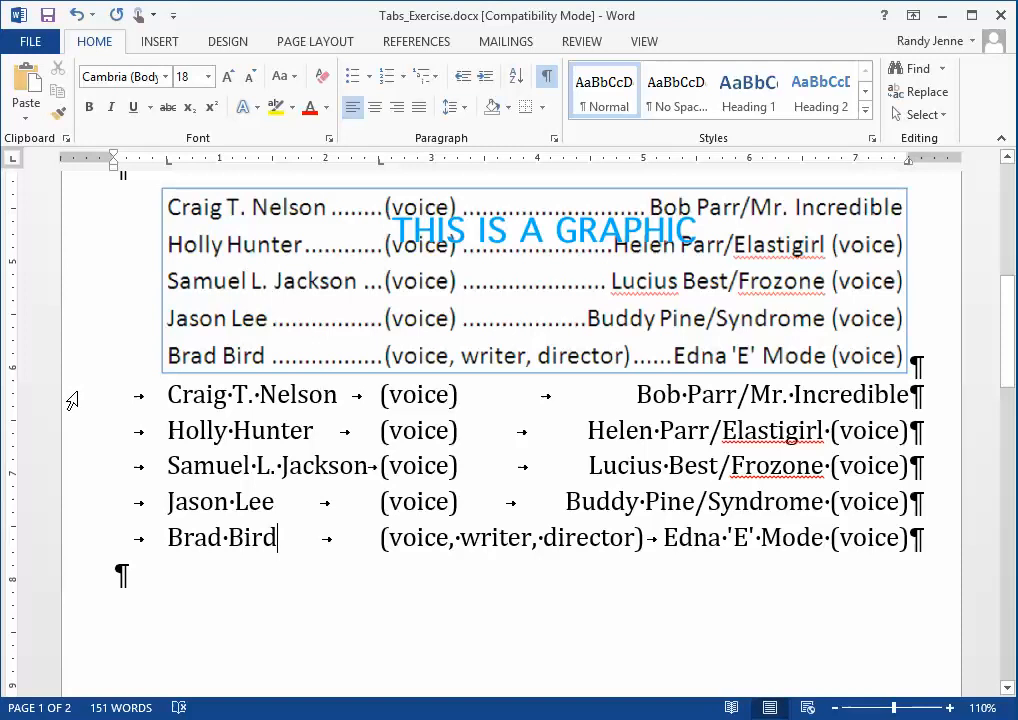
Reselect the cast lines and give the 2.5" tab stop a dotted leader.
{"action": "left_click_drag", "start_coordinate": [72, 401], "coordinate": [60, 552]}
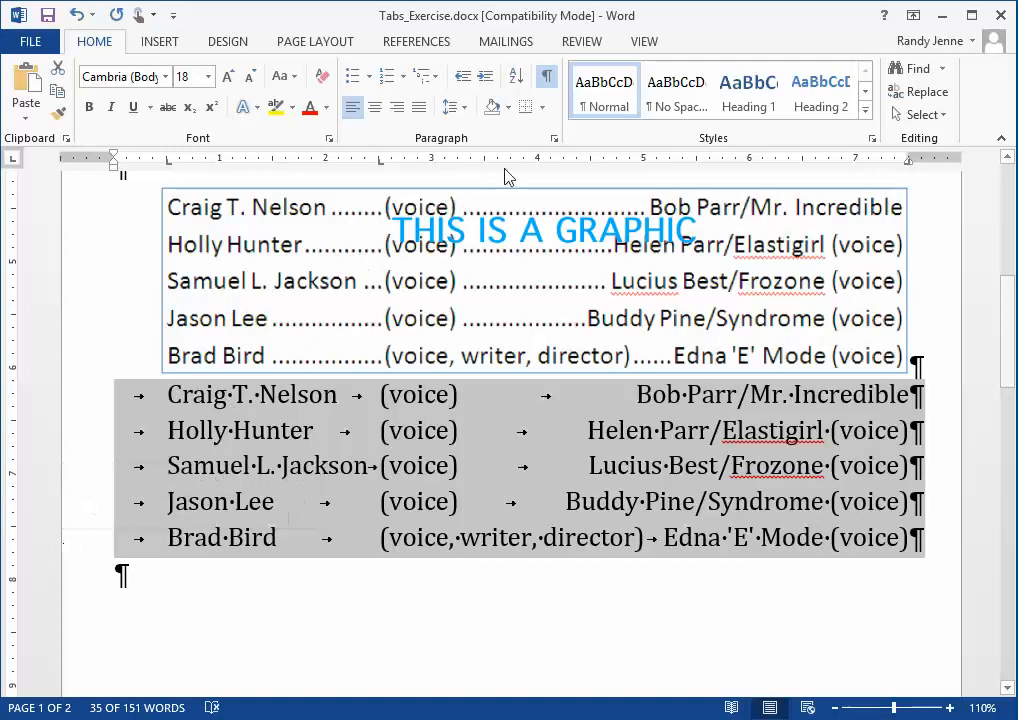
{"action": "left_click", "coordinate": [555, 141]}
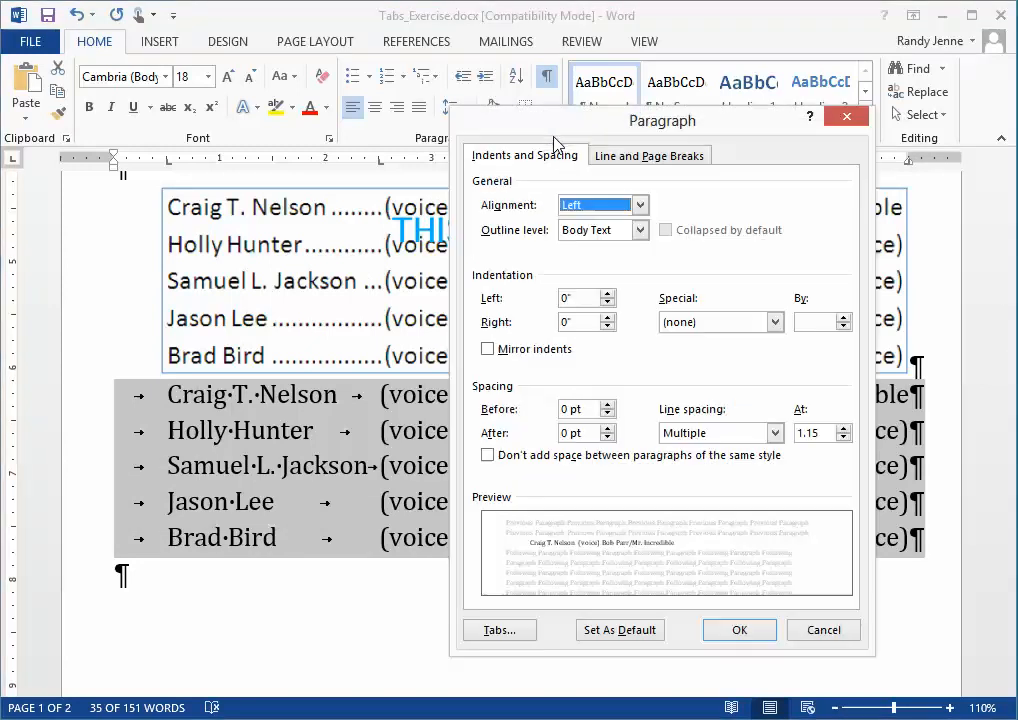
{"action": "left_click", "coordinate": [508, 634]}
{"action": "left_click_drag", "start_coordinate": [451, 331], "coordinate": [786, 326]}
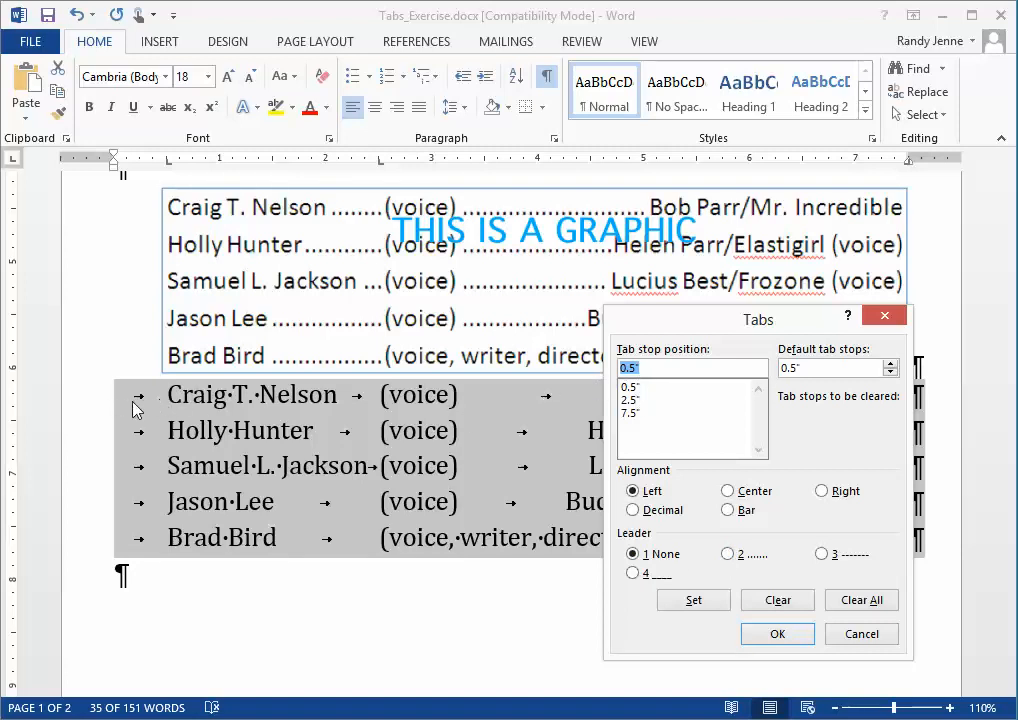
{"action": "left_click", "coordinate": [631, 400]}
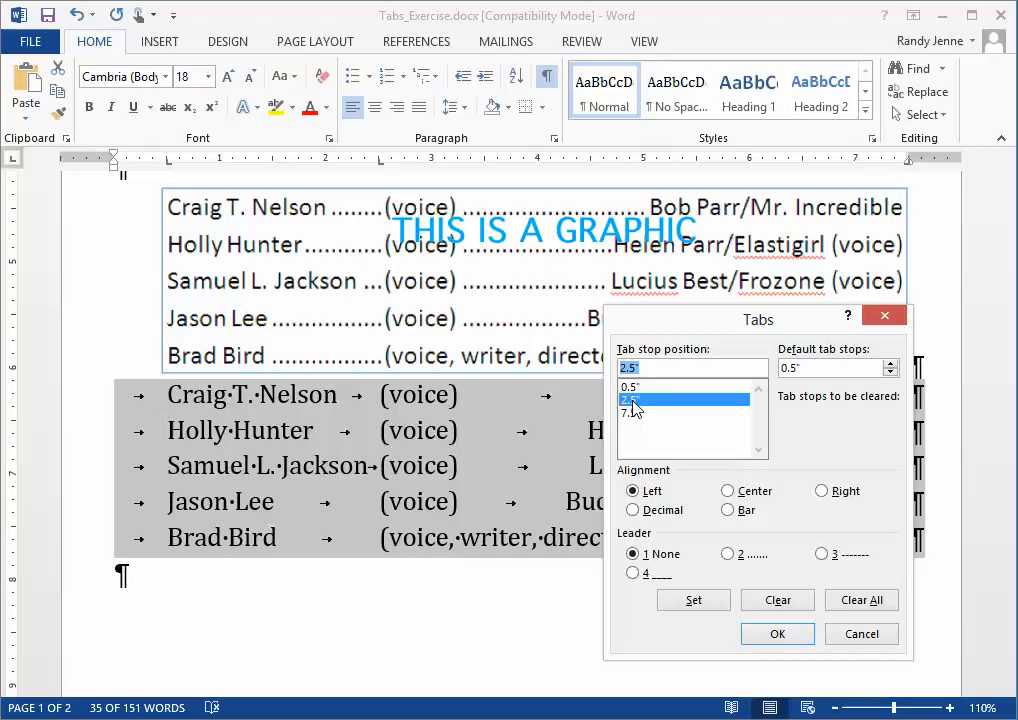
{"action": "left_click", "coordinate": [731, 555]}
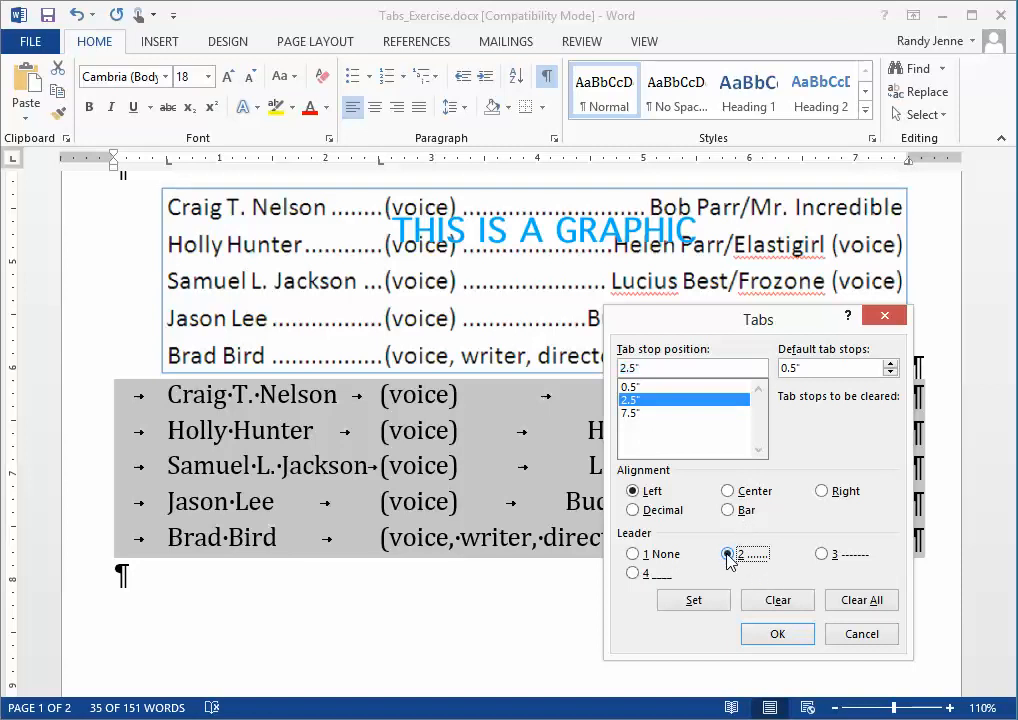
{"action": "left_click", "coordinate": [695, 602]}
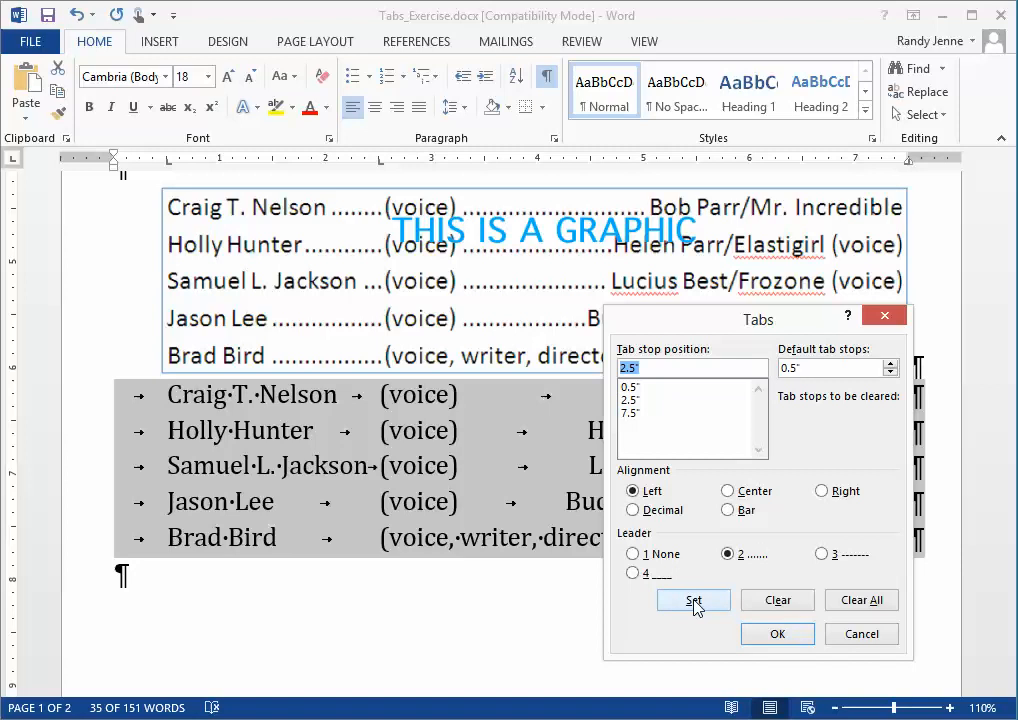
Give the 7.5" right tab stop a dotted leader too and apply the tab settings.
{"action": "left_click", "coordinate": [630, 414]}
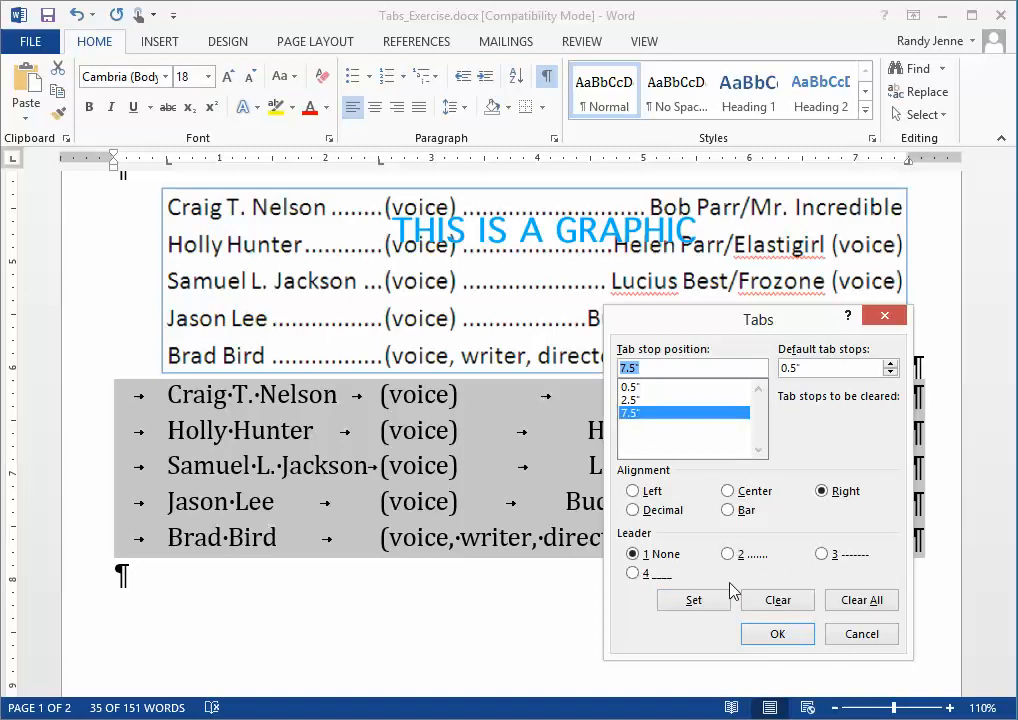
{"action": "left_click", "coordinate": [729, 555]}
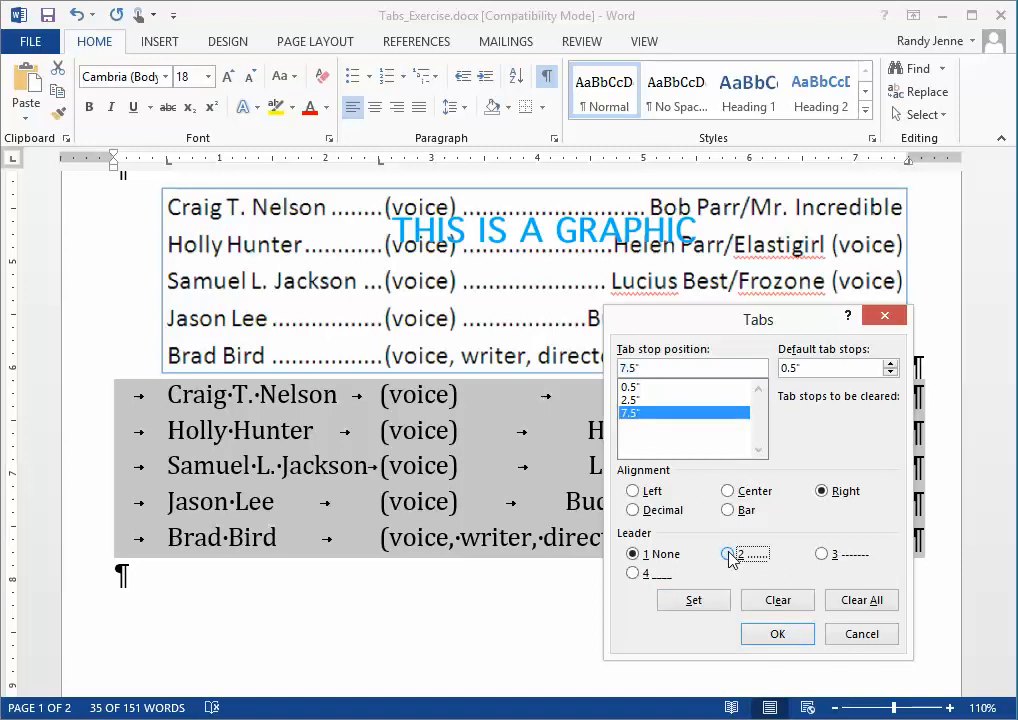
{"action": "left_click", "coordinate": [695, 603]}
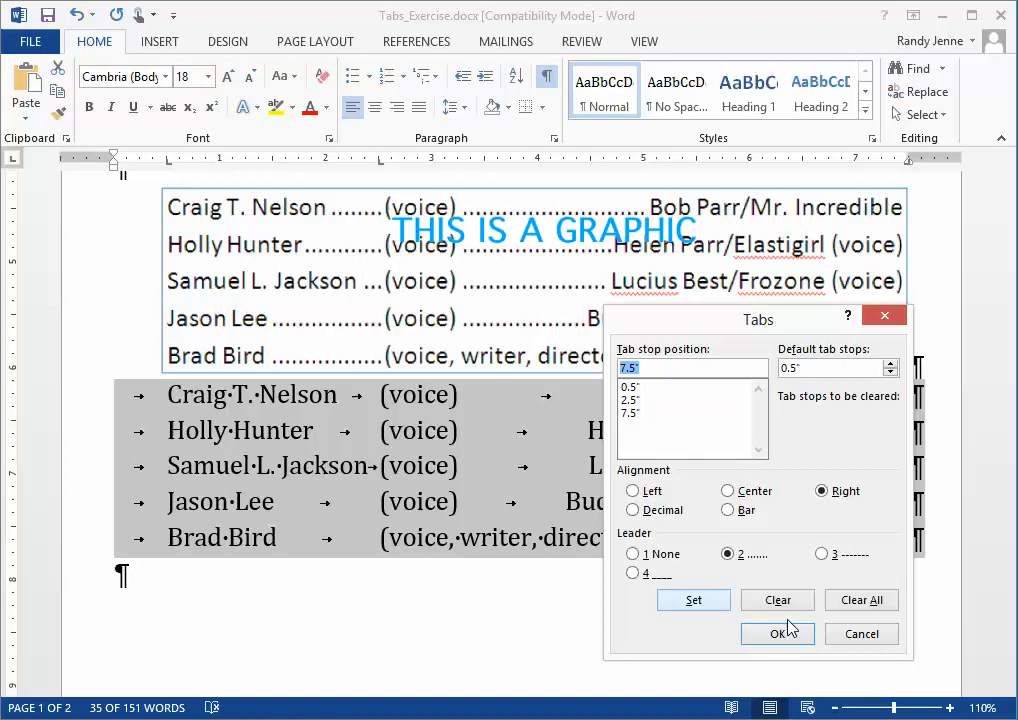
{"action": "left_click_drag", "start_coordinate": [789, 321], "coordinate": [864, 305]}
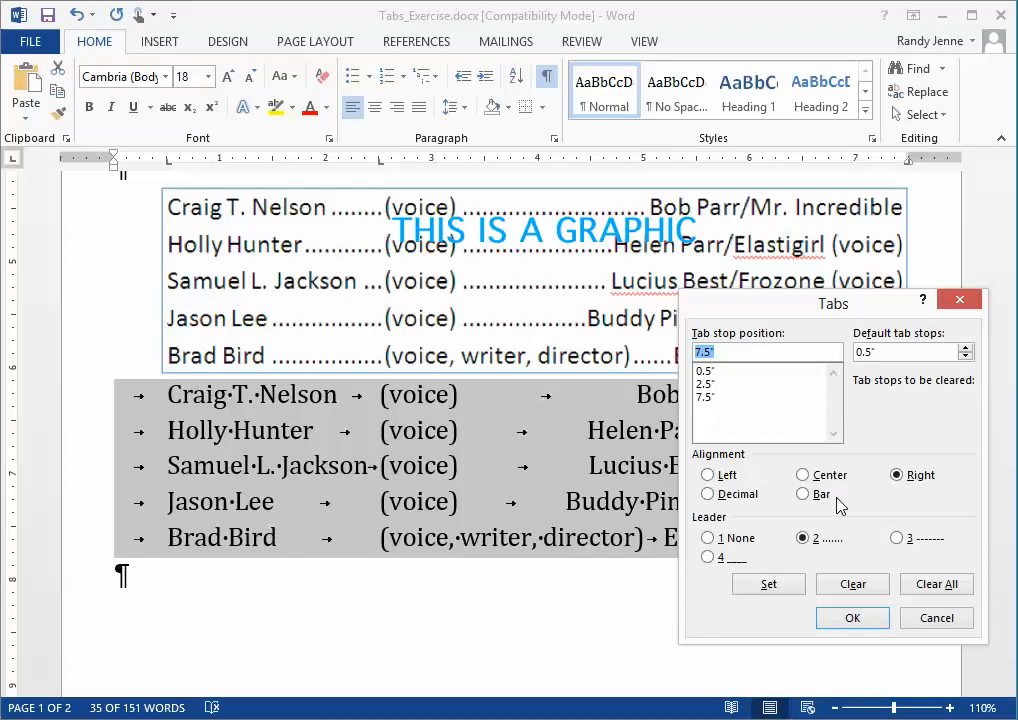
{"action": "left_click", "coordinate": [853, 618]}
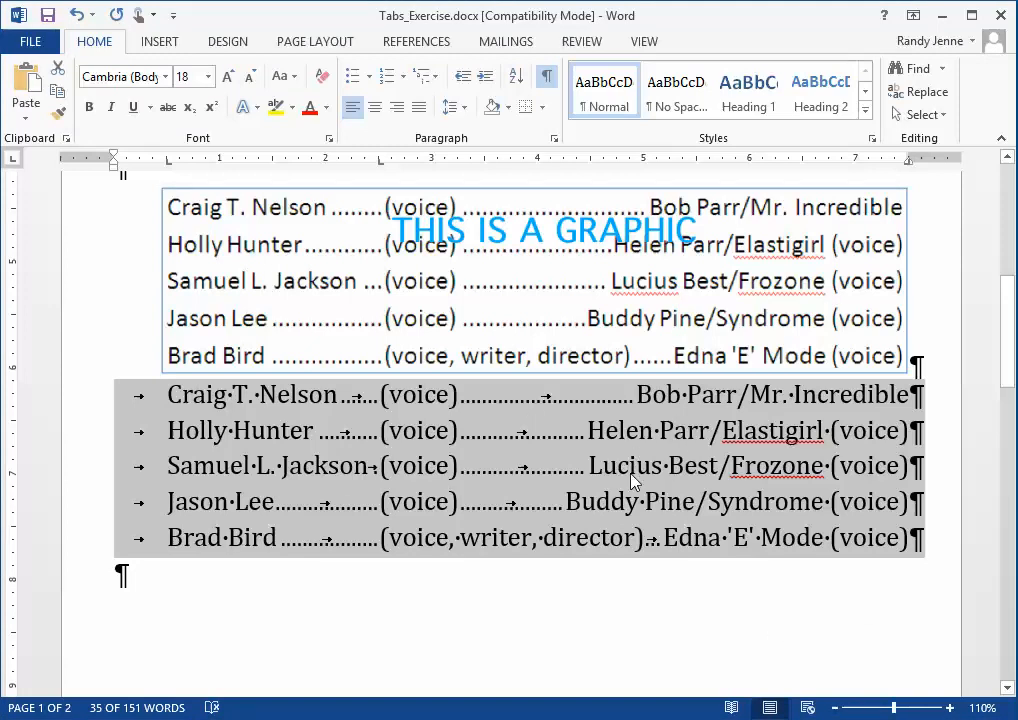
Hide formatting marks and deselect the text to view the finished list.
{"action": "left_click", "coordinate": [547, 80]}
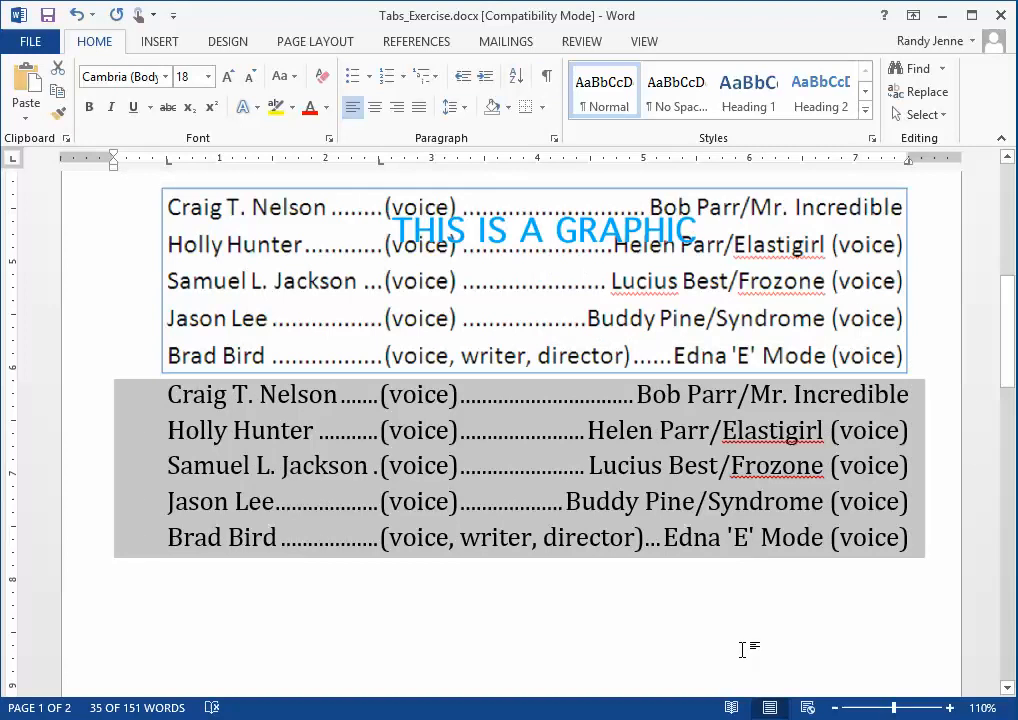
{"action": "left_click", "coordinate": [666, 538]}
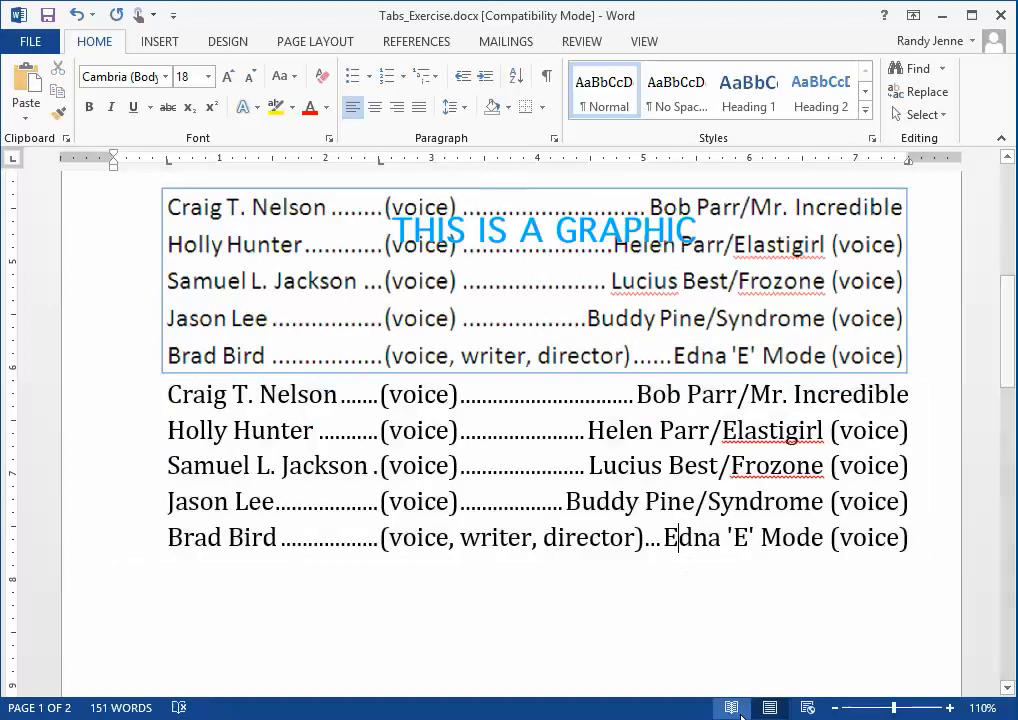